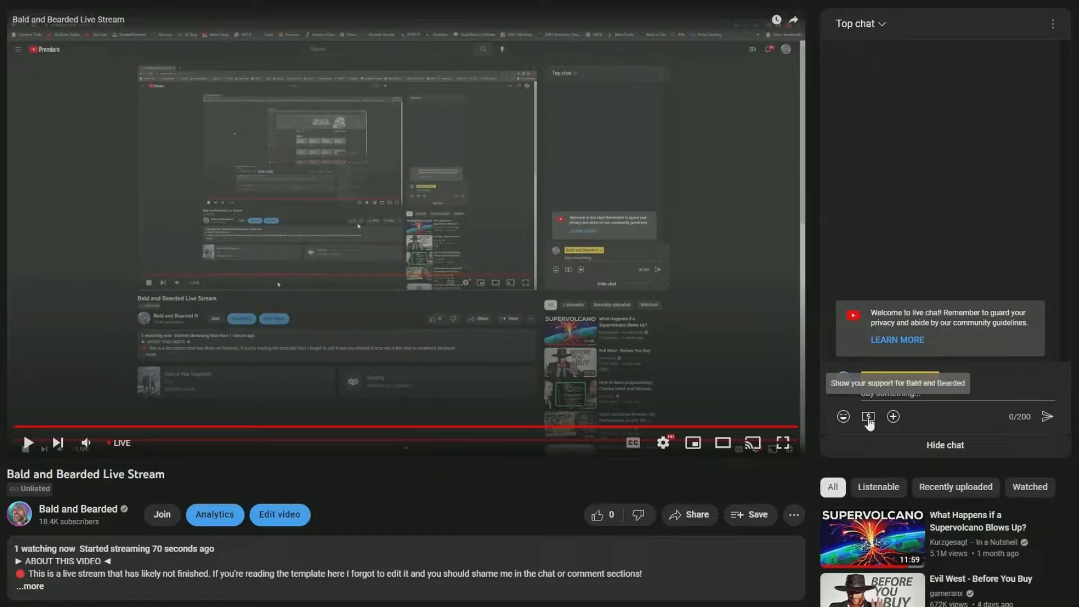
Reach Membership gifting from the chat's Show support menu, listing gift bundles
{"action": "left_click", "coordinate": [869, 417]}
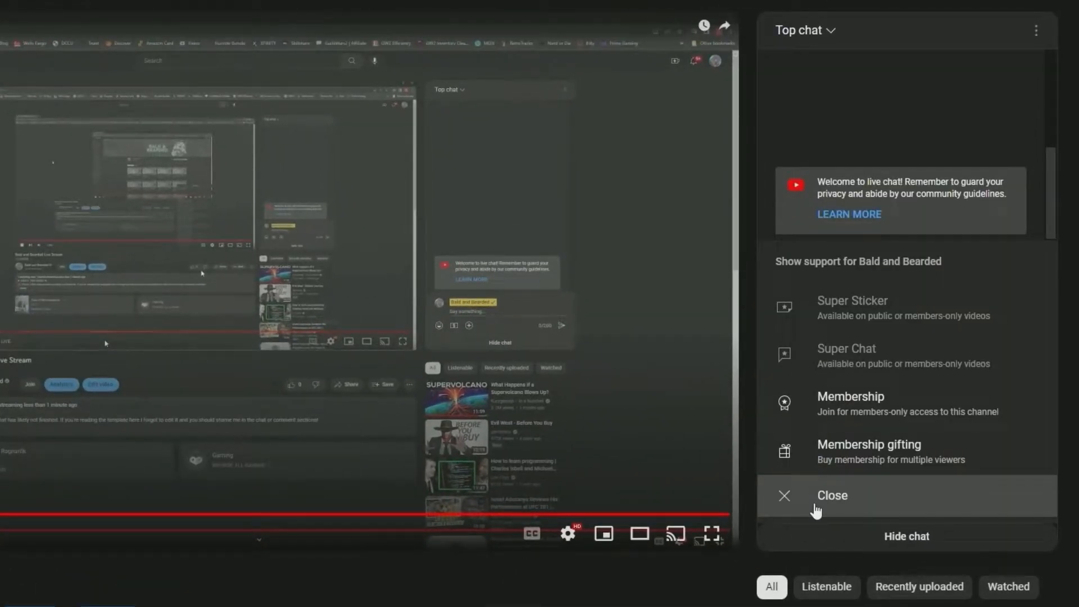
{"action": "left_click", "coordinate": [838, 460]}
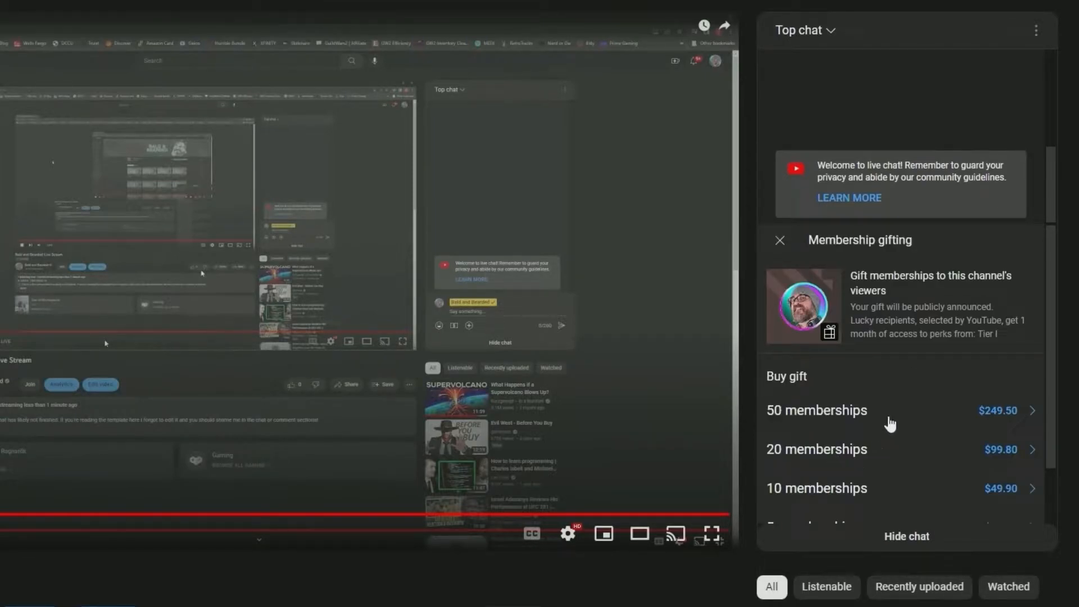
{"action": "scroll", "coordinate": [890, 423], "scroll_direction": "down", "scroll_amount": 2}
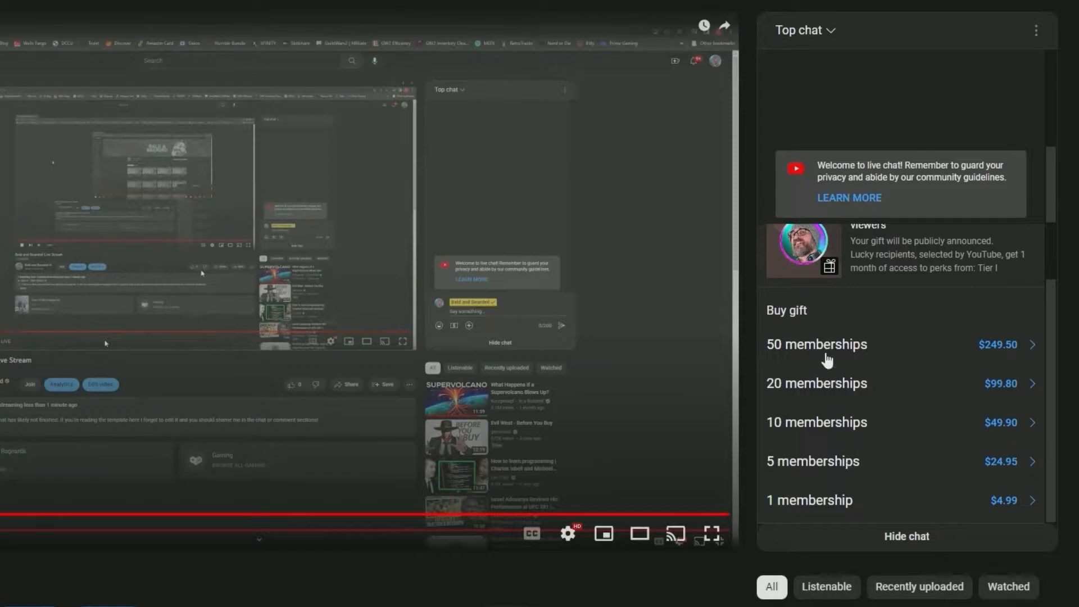
Buy the 1 membership gift for $4.99 via Google Pay so it's announced in chat
{"action": "left_click", "coordinate": [837, 501]}
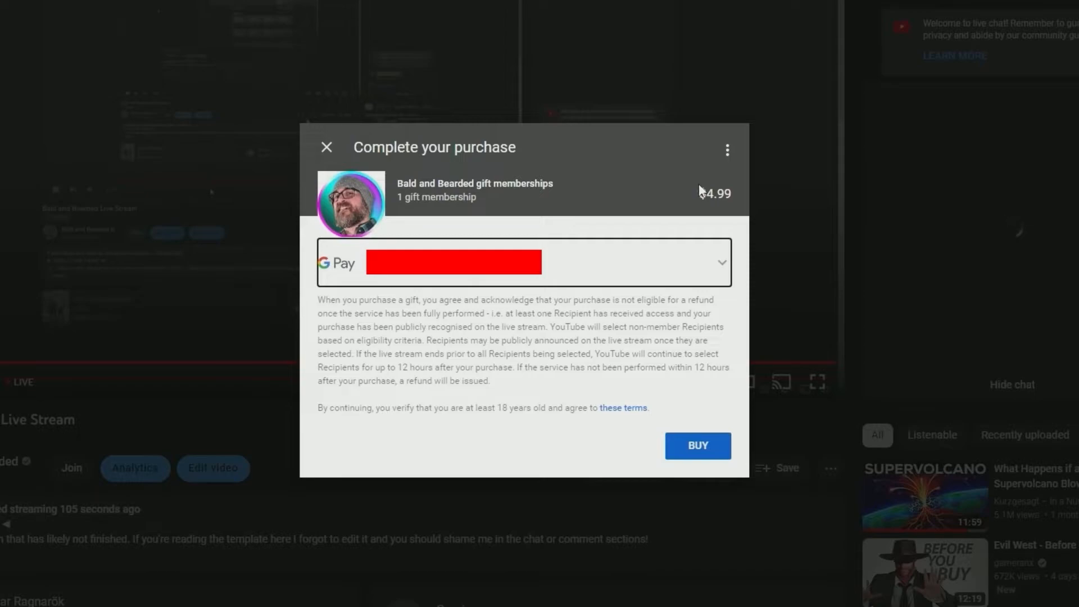
{"action": "left_click", "coordinate": [722, 263]}
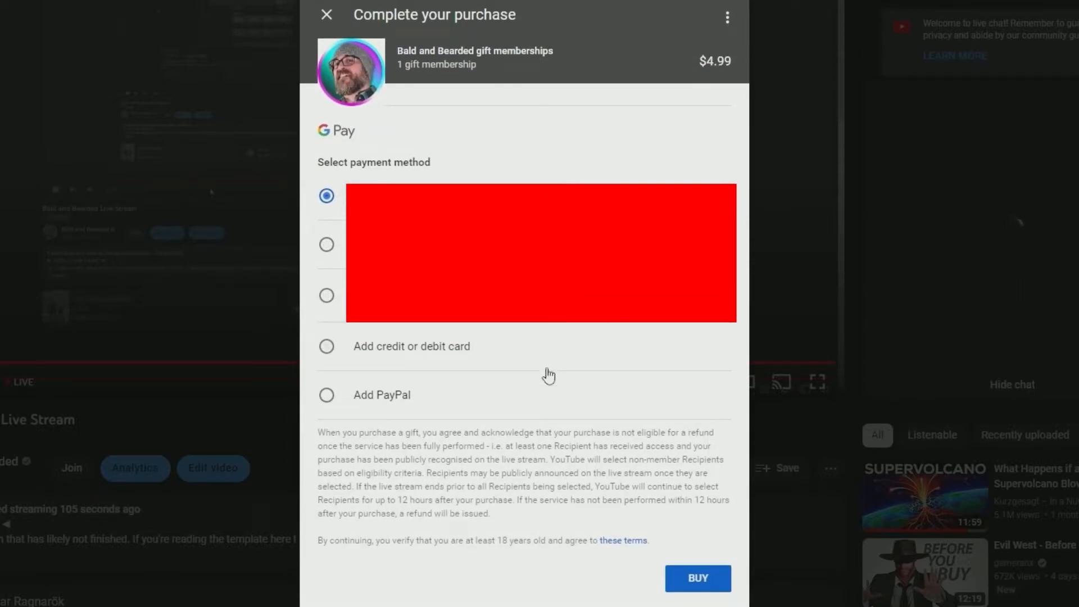
{"action": "left_click", "coordinate": [697, 577]}
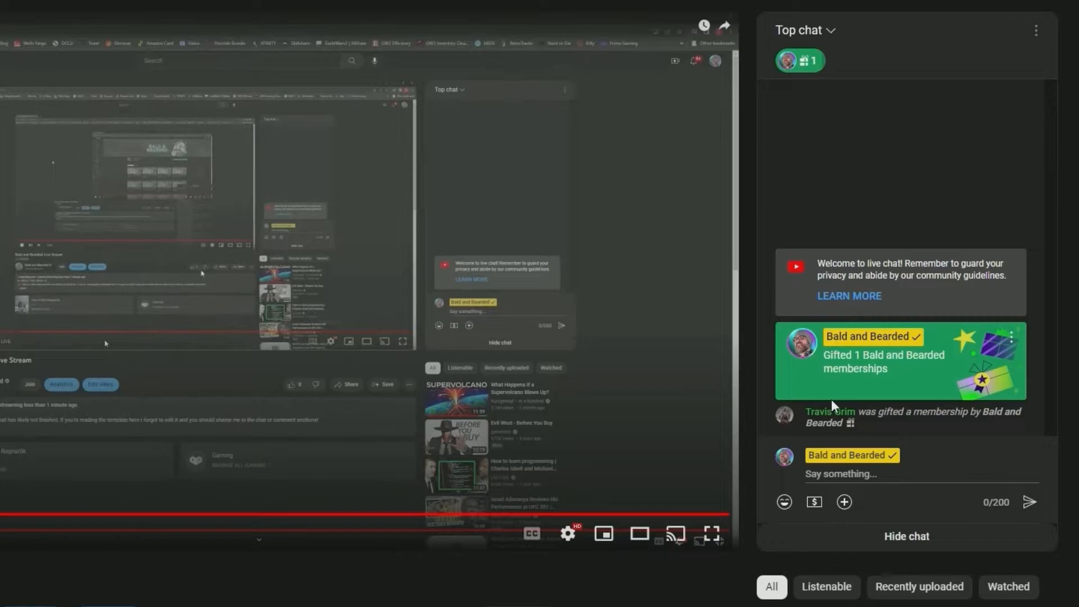
{"action": "mouse_move", "coordinate": [906, 416]}
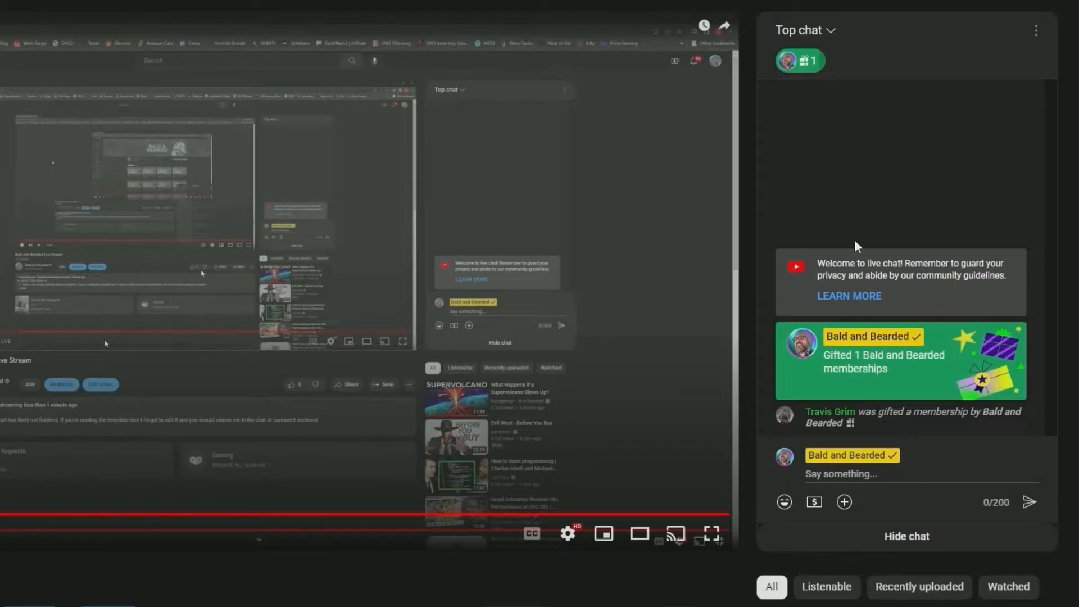
{"action": "left_click", "coordinate": [804, 62]}
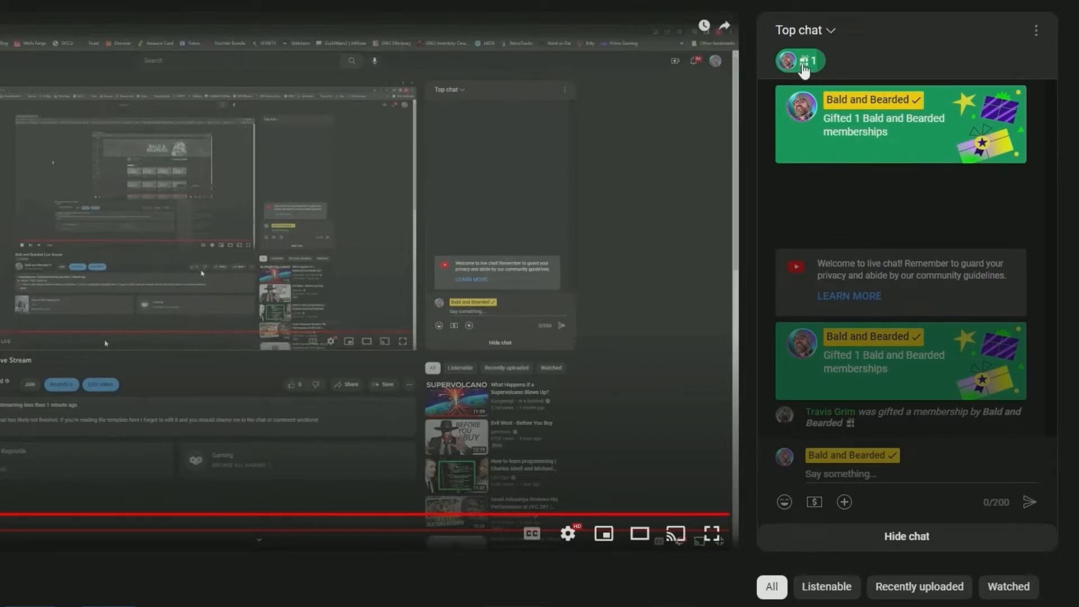
{"action": "left_click", "coordinate": [804, 70]}
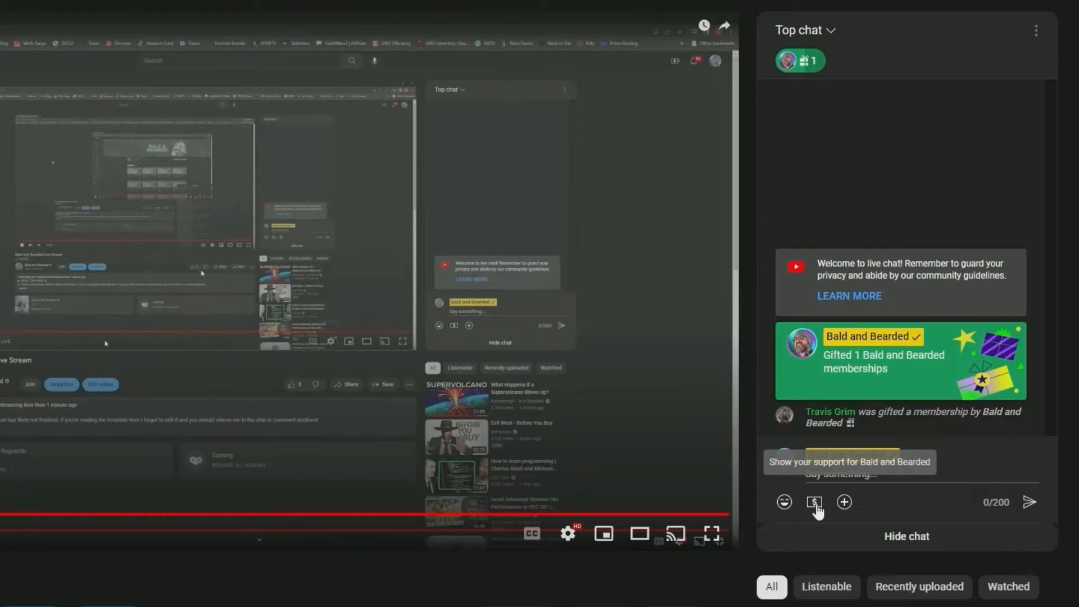
Return to Membership gifting from Show support to gift another bundle
{"action": "left_click", "coordinate": [814, 502]}
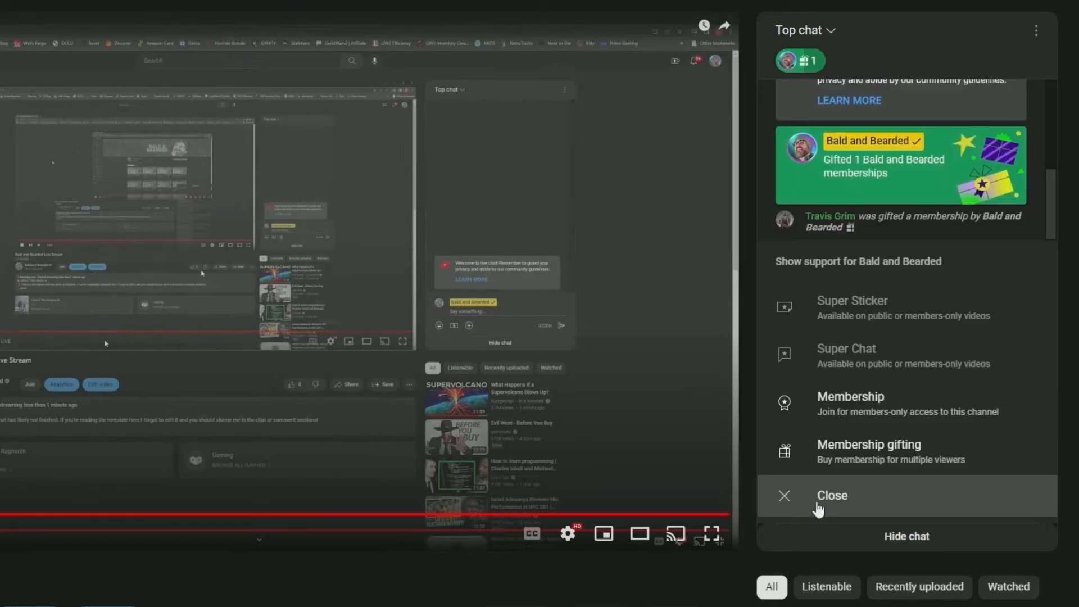
{"action": "left_click", "coordinate": [837, 457]}
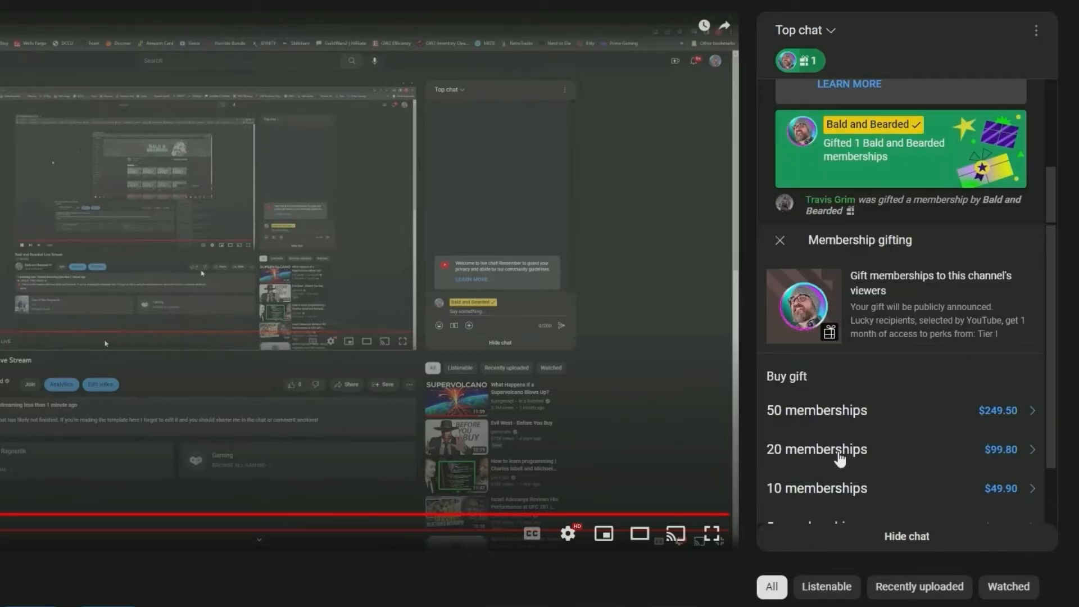